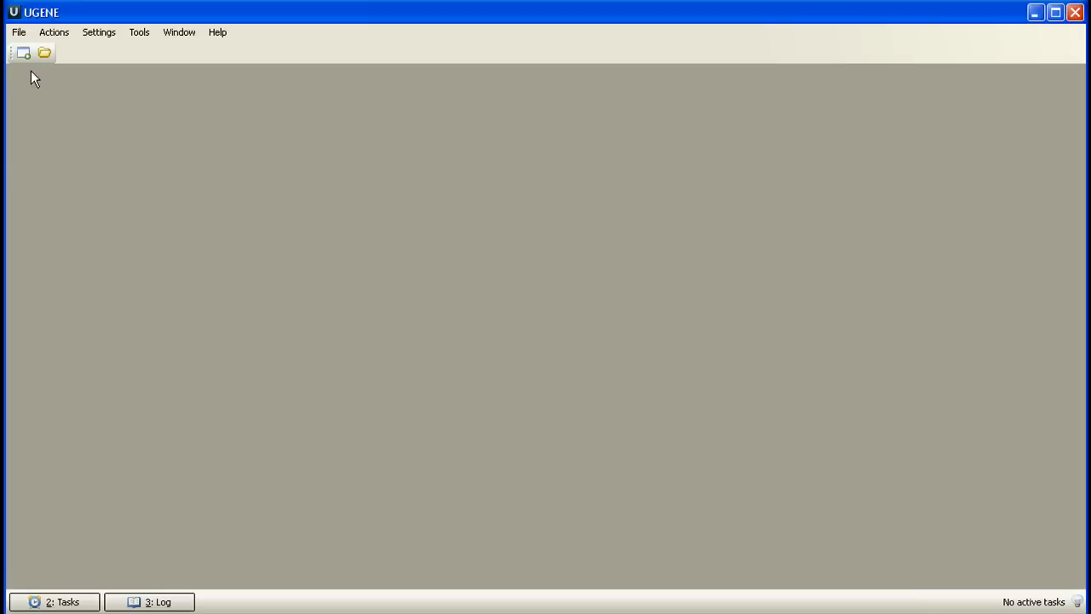
# - Fetch resource ID 3INS from the PDB database using Access remote database
pyautogui.click(17, 33)
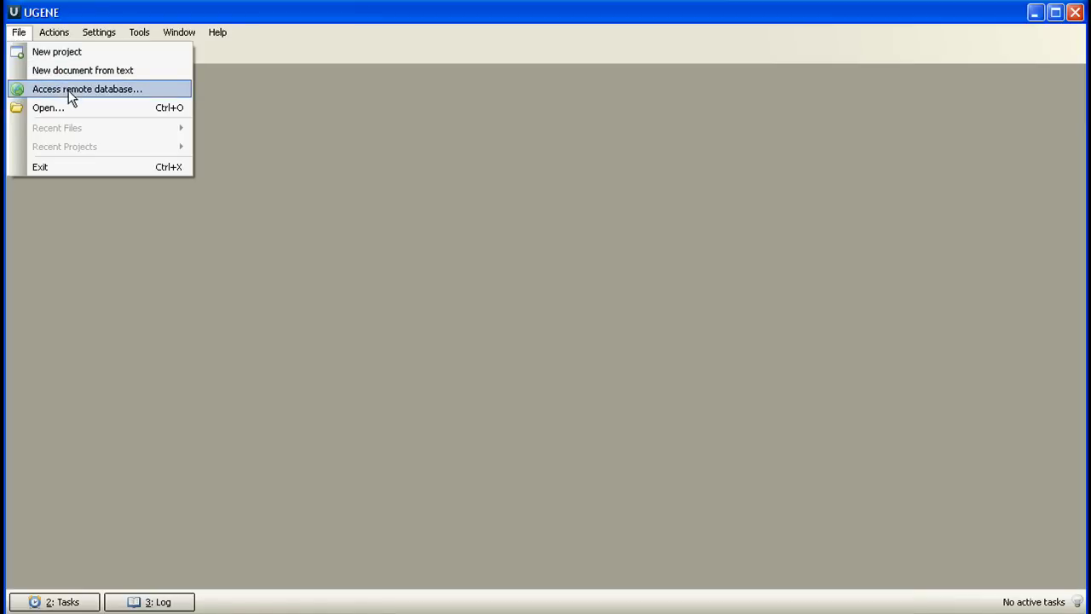
pyautogui.click(71, 94)
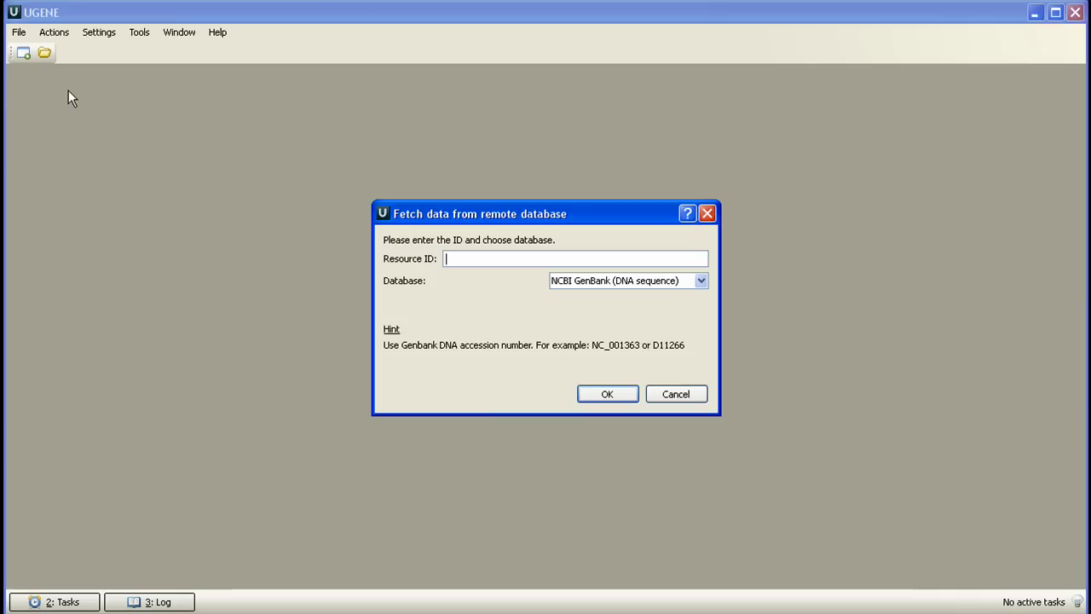
pyautogui.click(593, 286)
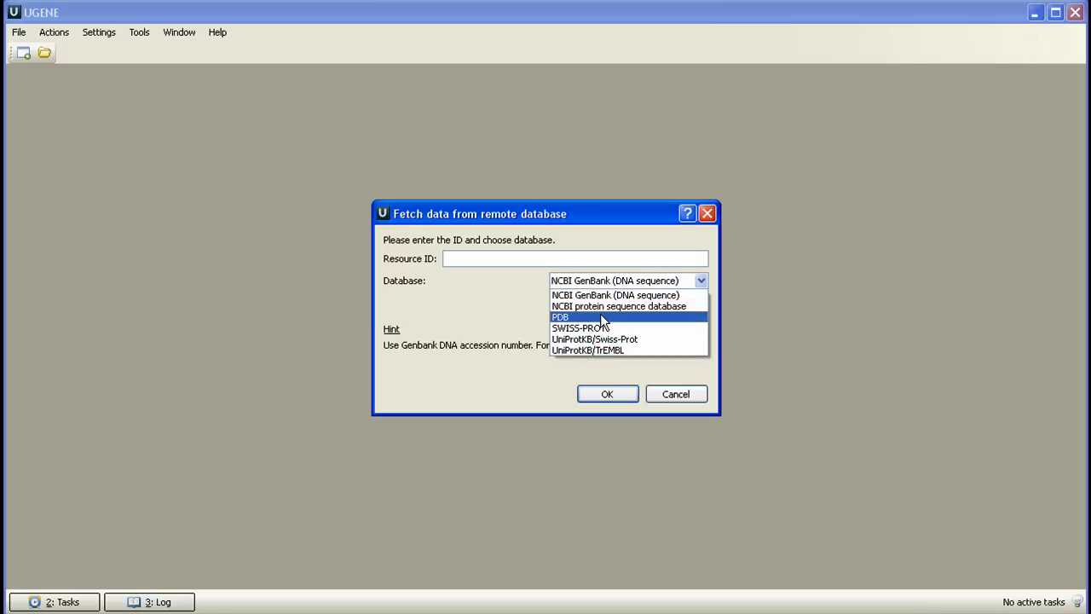
pyautogui.click(600, 317)
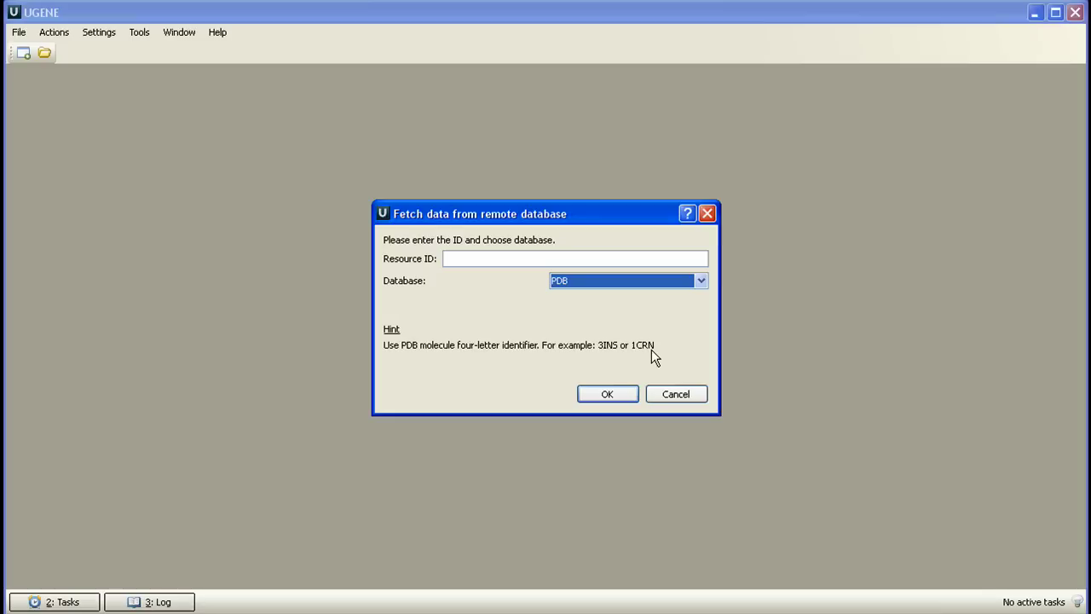
pyautogui.click(533, 259)
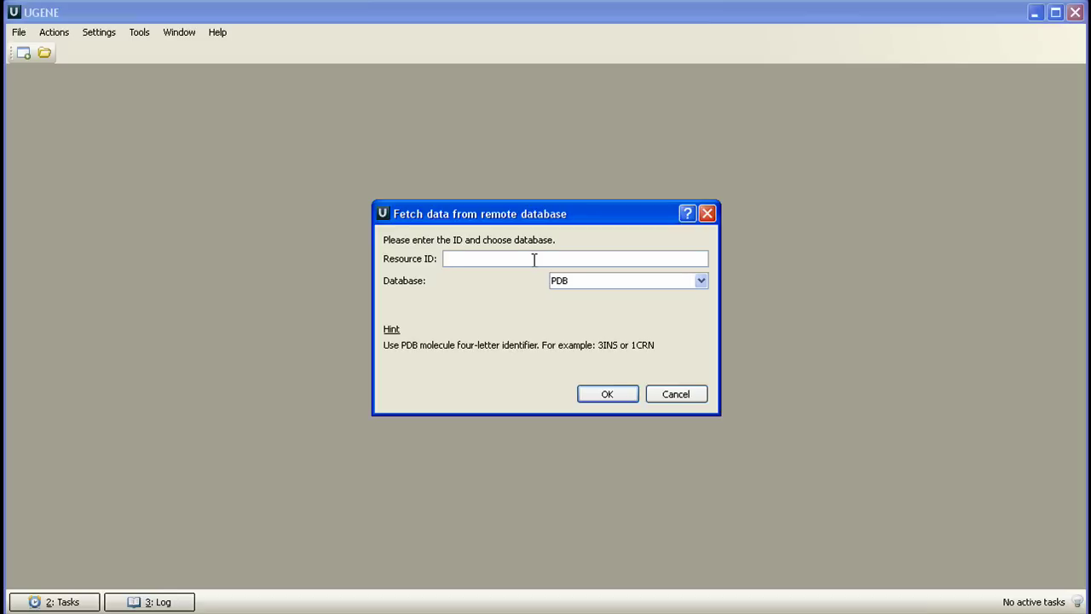
pyautogui.write('3INS')
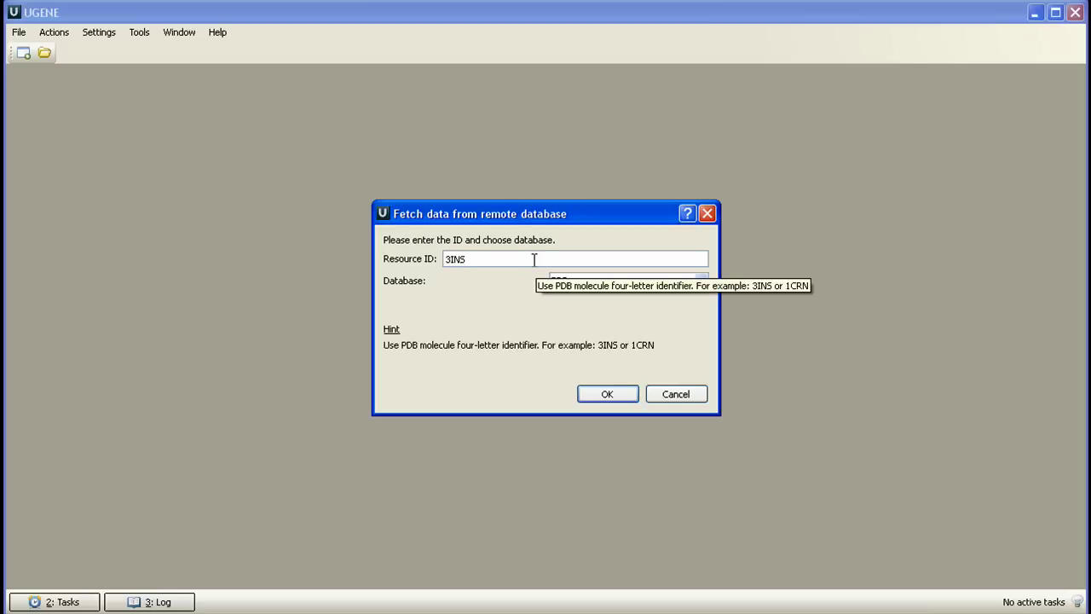
pyautogui.click(615, 397)
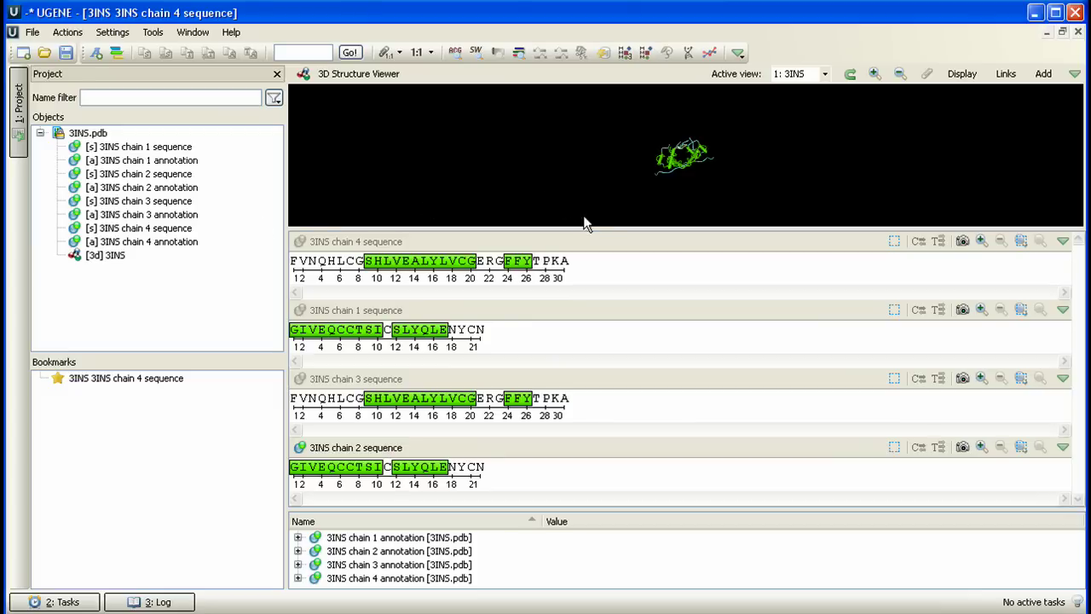
# - Enlarge the 3D Structure Viewer, zoom in four times and rotate the 3INS molecule
pyautogui.moveTo(591, 229); pyautogui.dragTo(602, 306)
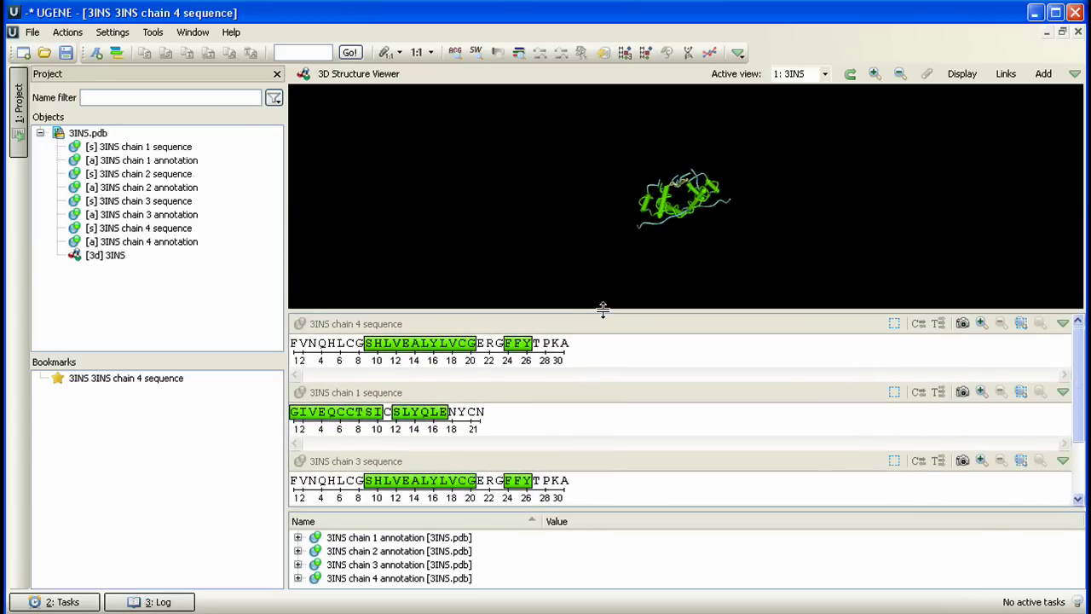
pyautogui.click(874, 73)
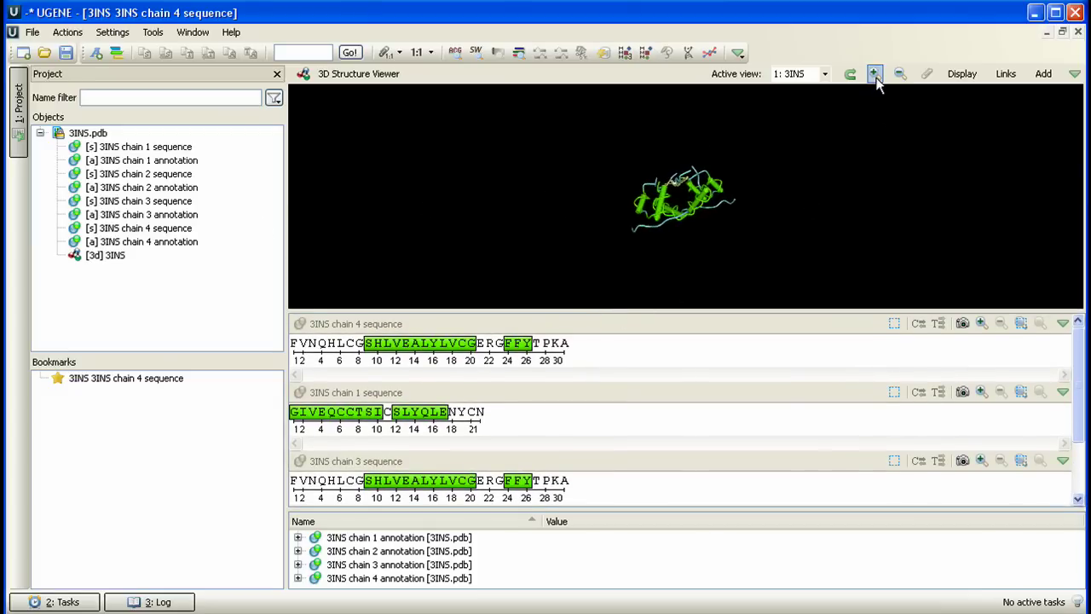
pyautogui.click(875, 74)
pyautogui.click(874, 73)
pyautogui.click(874, 74)
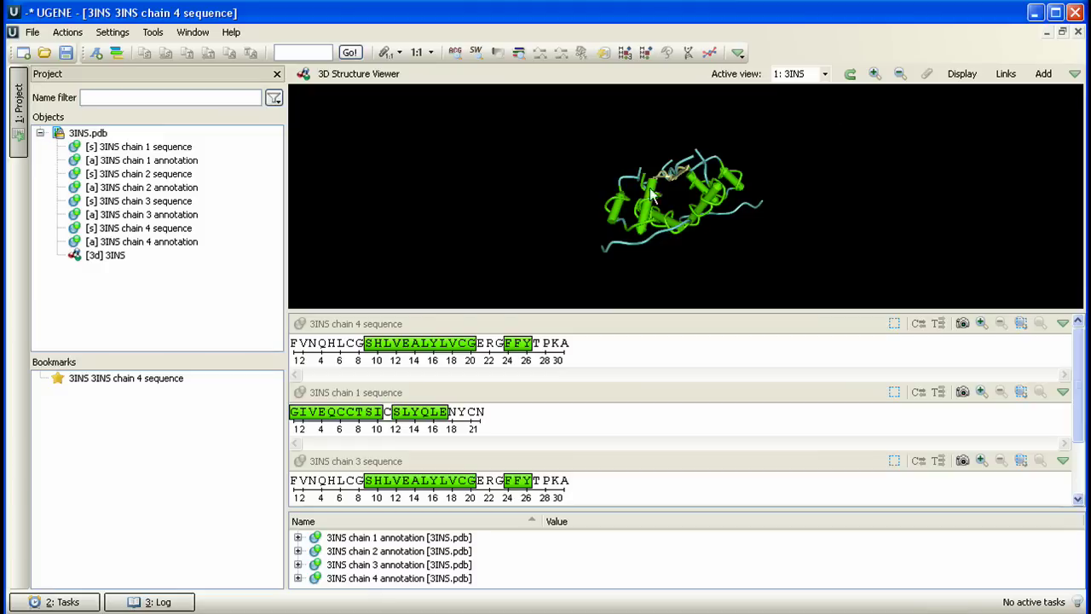
pyautogui.moveTo(655, 196); pyautogui.dragTo(638, 222)
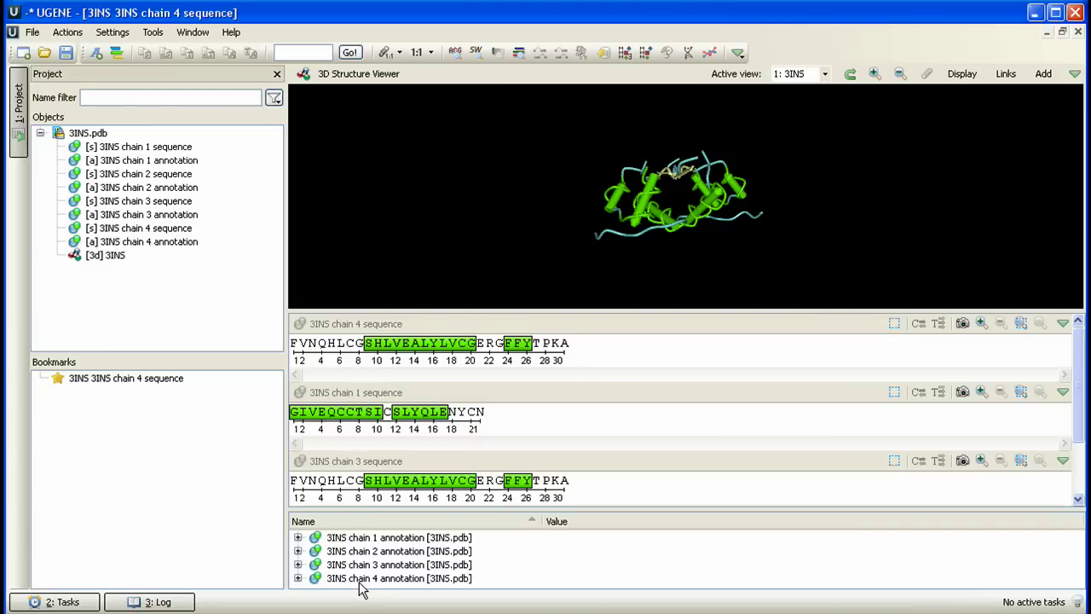
# - Select the 3INS chain 1 and chain 2 sequences and the 3D structure object
pyautogui.click(159, 151)
pyautogui.click(161, 174)
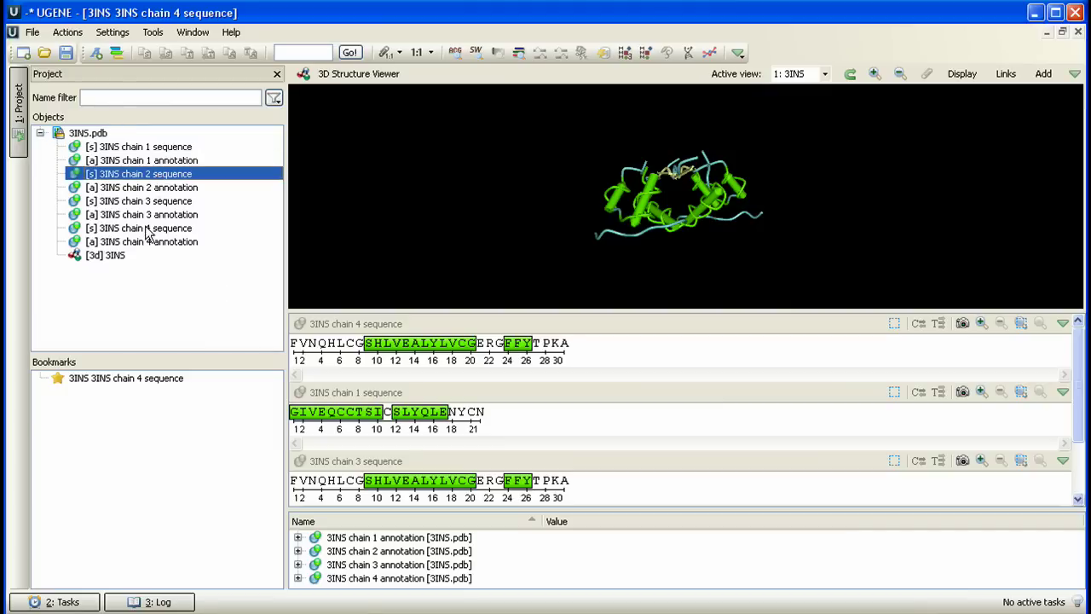
pyautogui.click(116, 259)
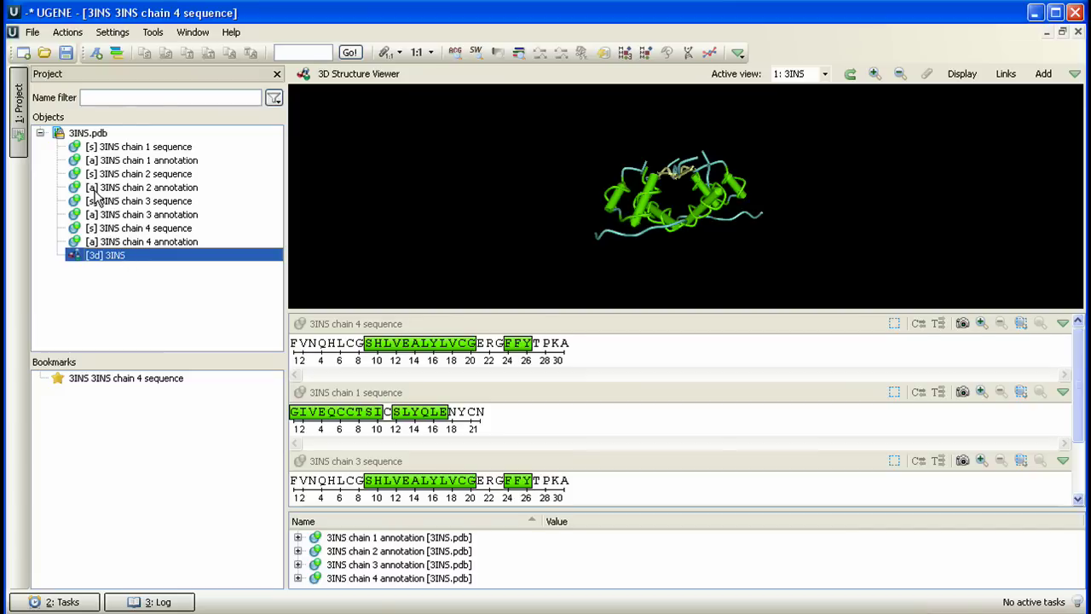
# - Open Access remote database with NCBI GenBank (DNA sequence) selected as the database
pyautogui.click(33, 32)
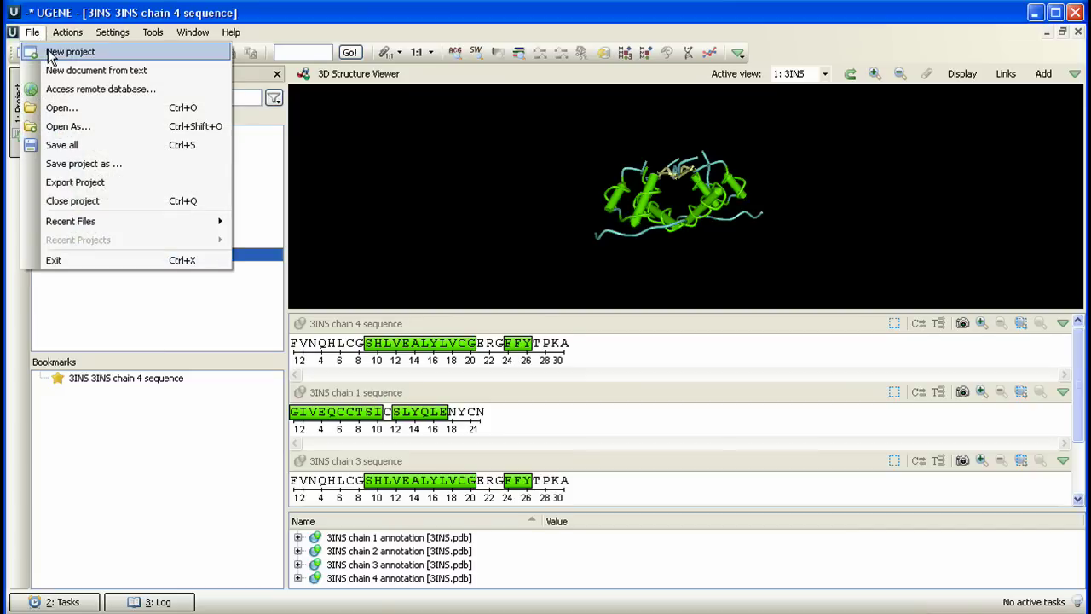
pyautogui.click(77, 89)
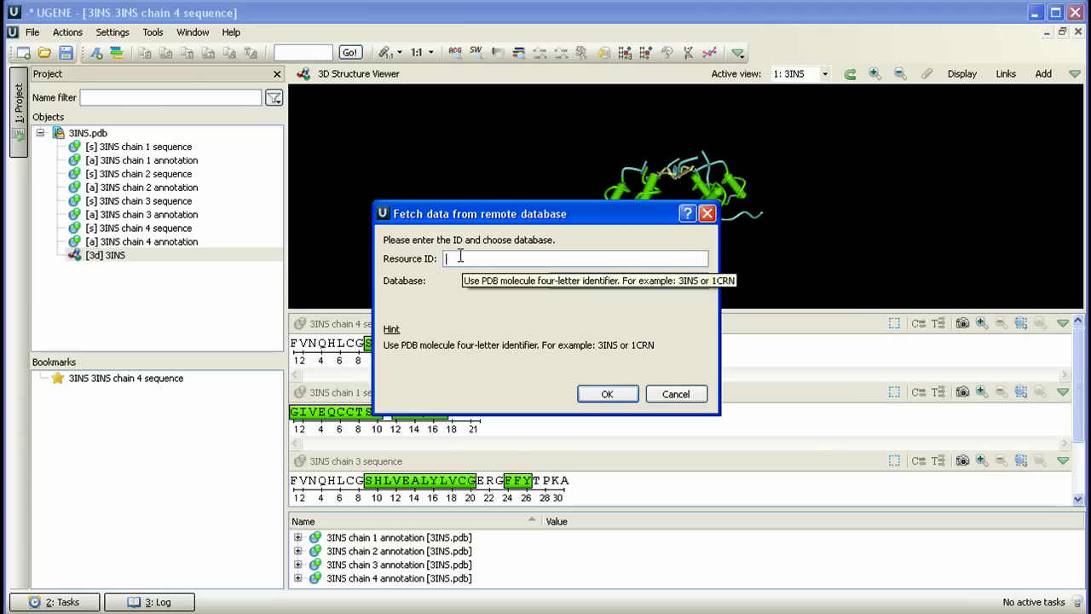
pyautogui.click(593, 285)
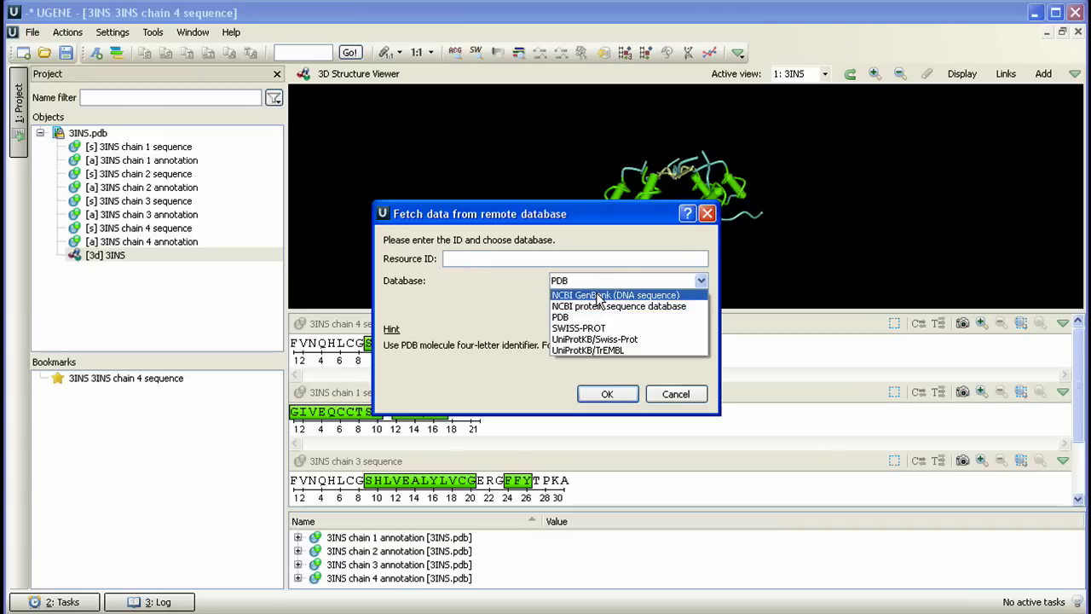
pyautogui.click(597, 295)
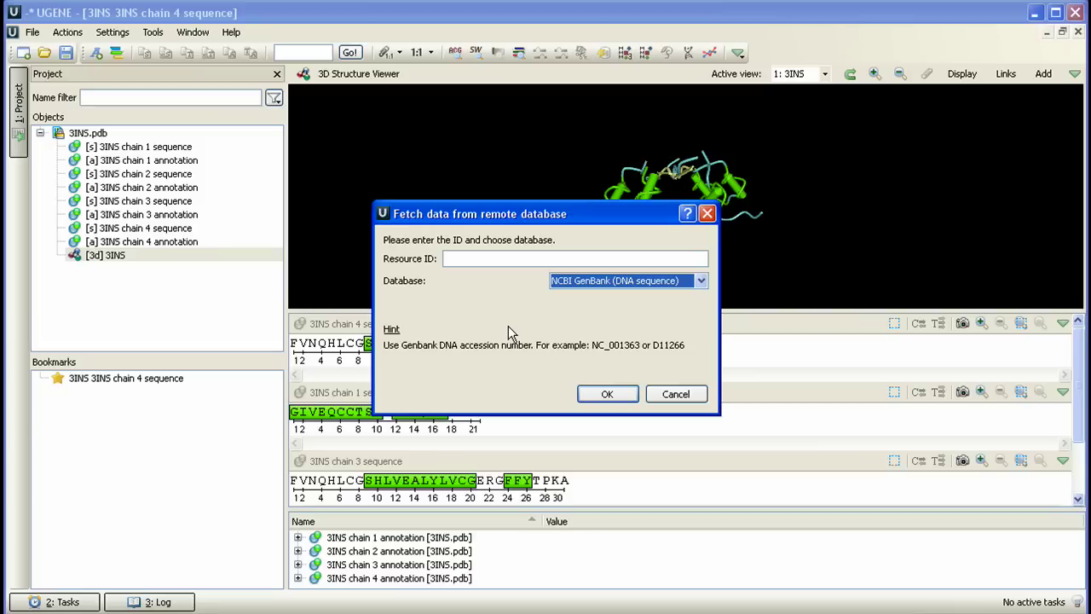
# - In Chrome, open the 2009 H1N1 sequences page and select the PB2 accession GU592896
pyautogui.hotkey('alt', 'Tab')
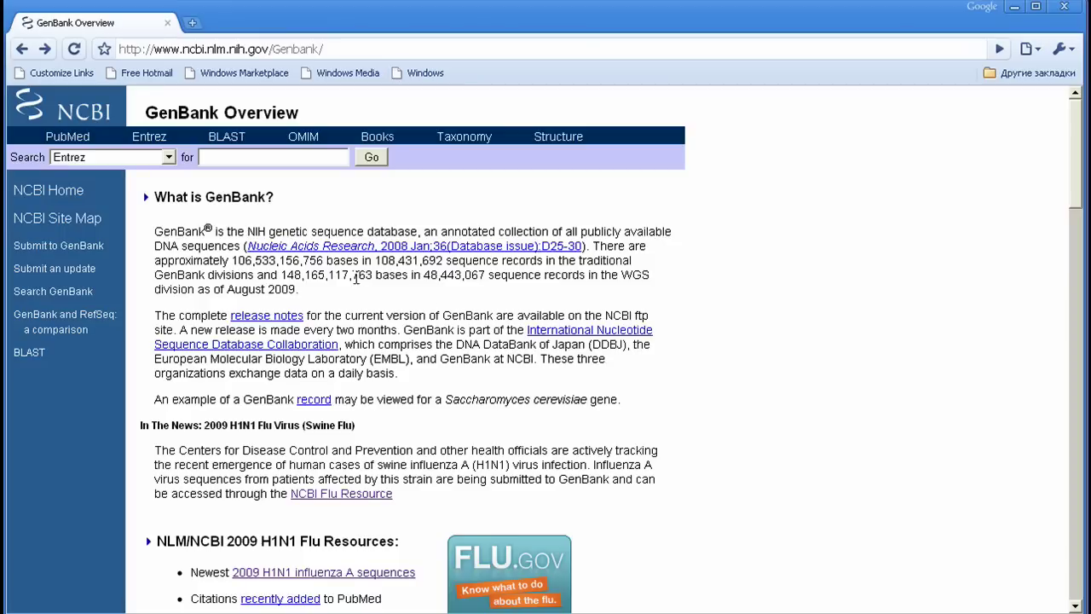
pyautogui.scroll(-3, 375, 447)
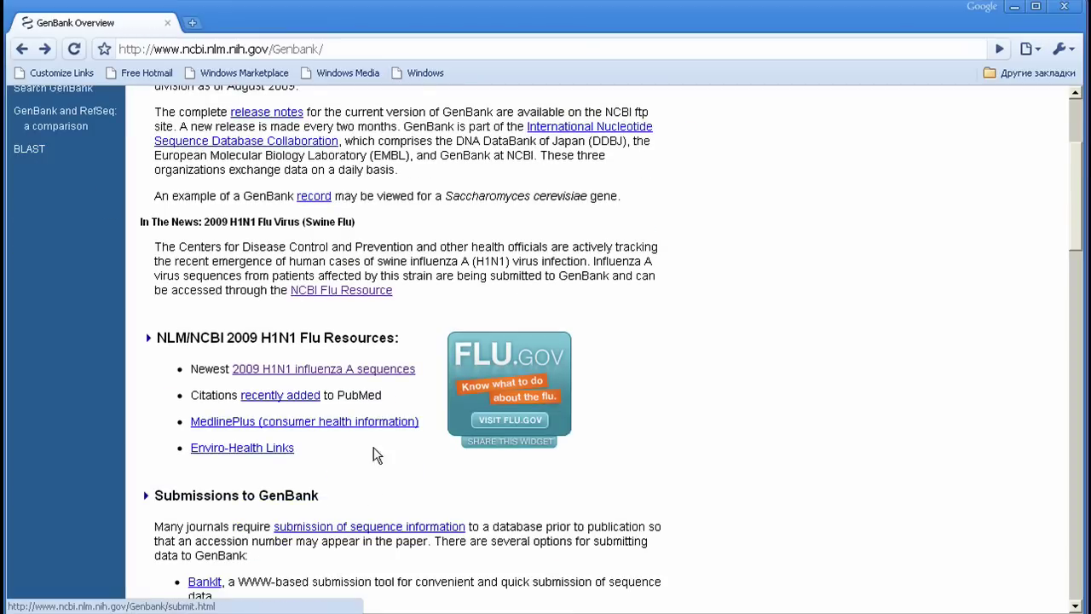
pyautogui.click(375, 369)
pyautogui.scroll(-15, 245, 447)
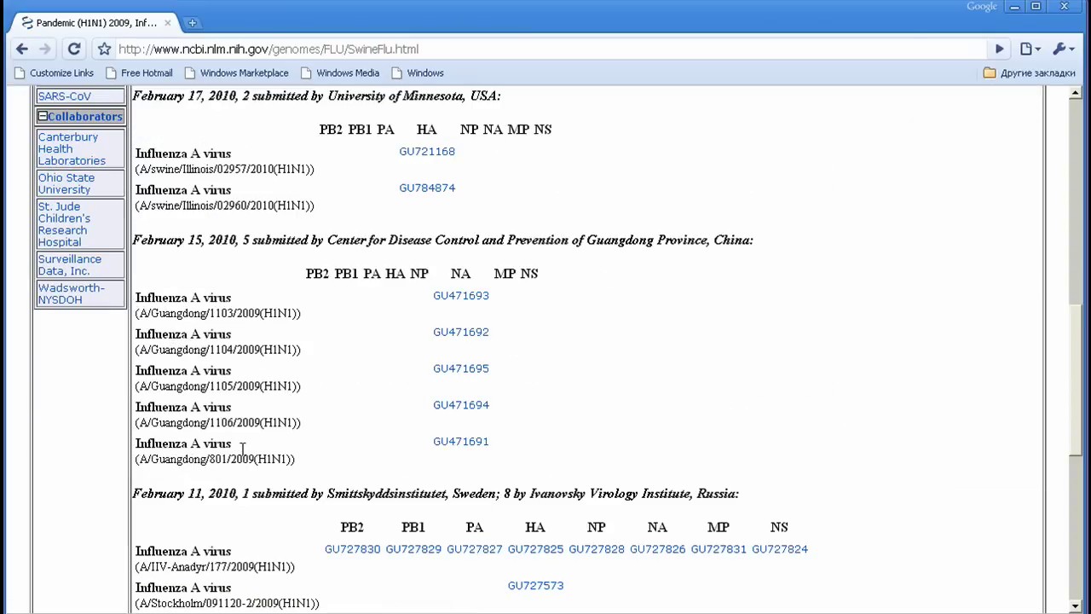
pyautogui.moveTo(134, 429); pyautogui.dragTo(338, 412)
pyautogui.hotkey('ctrl', 'c')
pyautogui.click(283, 429)
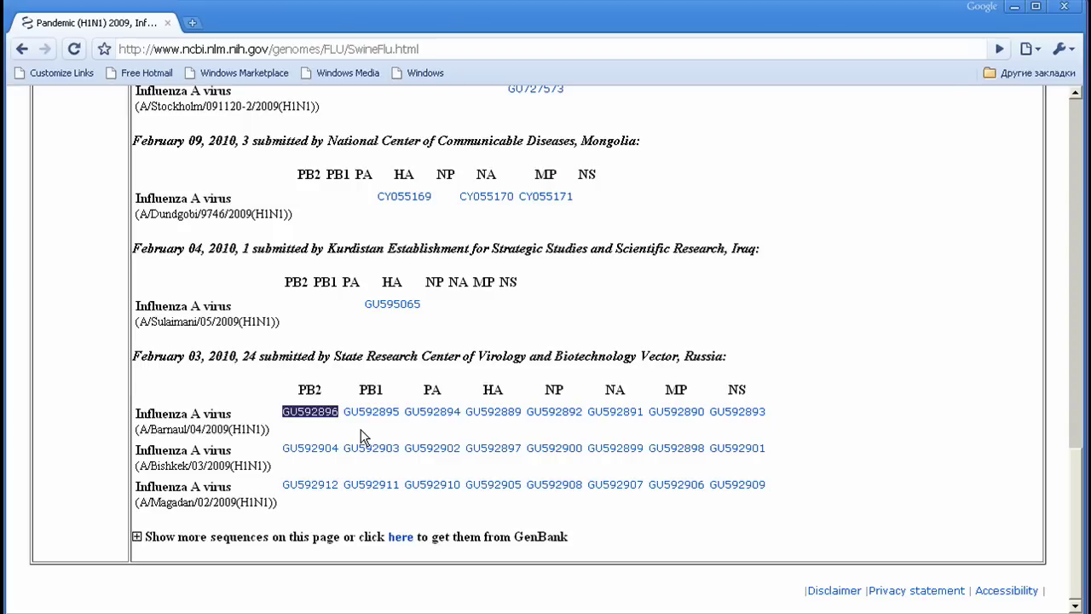
# - Paste GU592896 into UGENE's fetch dialog as the resource ID and download it
pyautogui.click(560, 395)
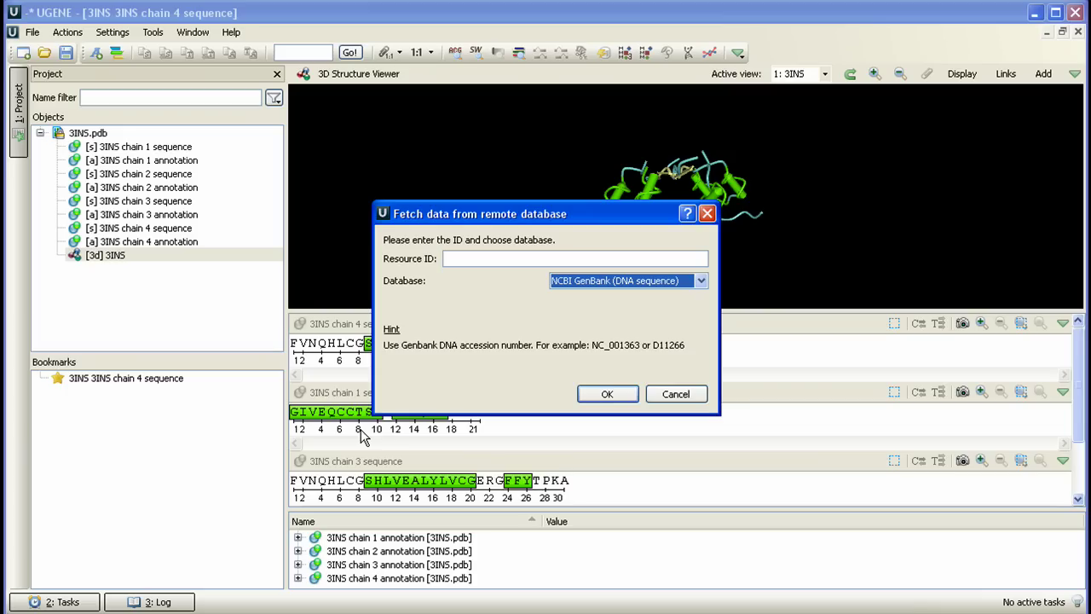
pyautogui.click(478, 260)
pyautogui.hotkey('ctrl', 'v')
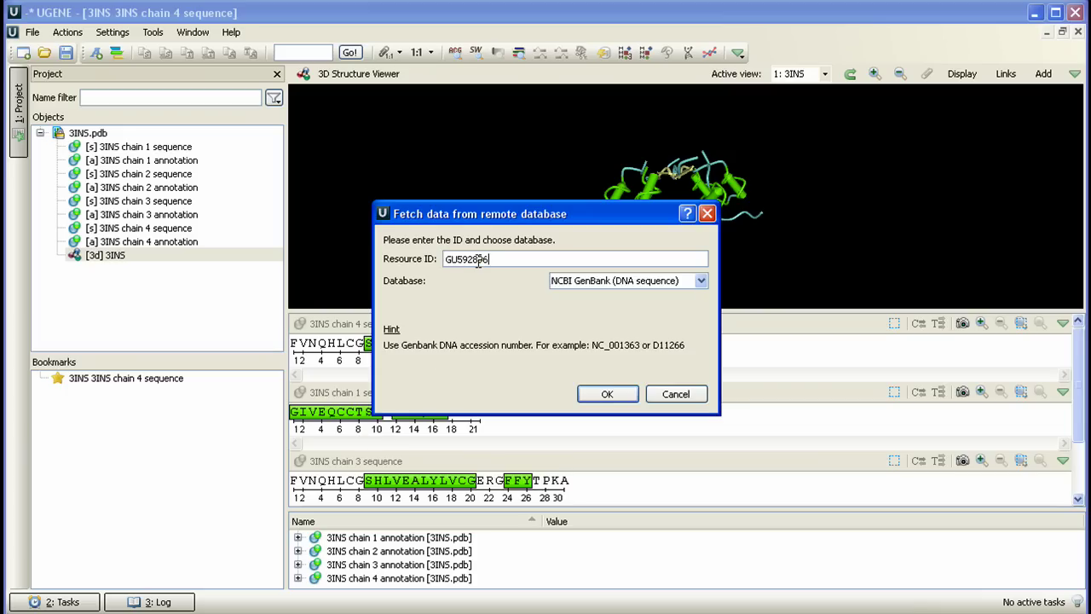
pyautogui.click(590, 395)
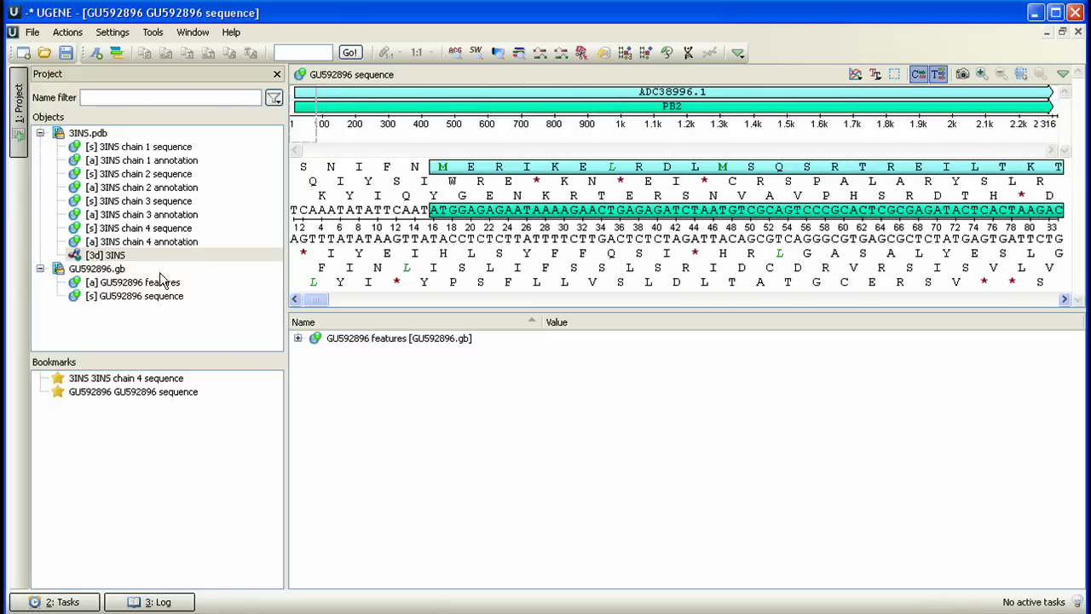
# - Expand GU592896.gb features down to the CDS (16..2295) qualifiers and select db_xref
pyautogui.click(121, 269)
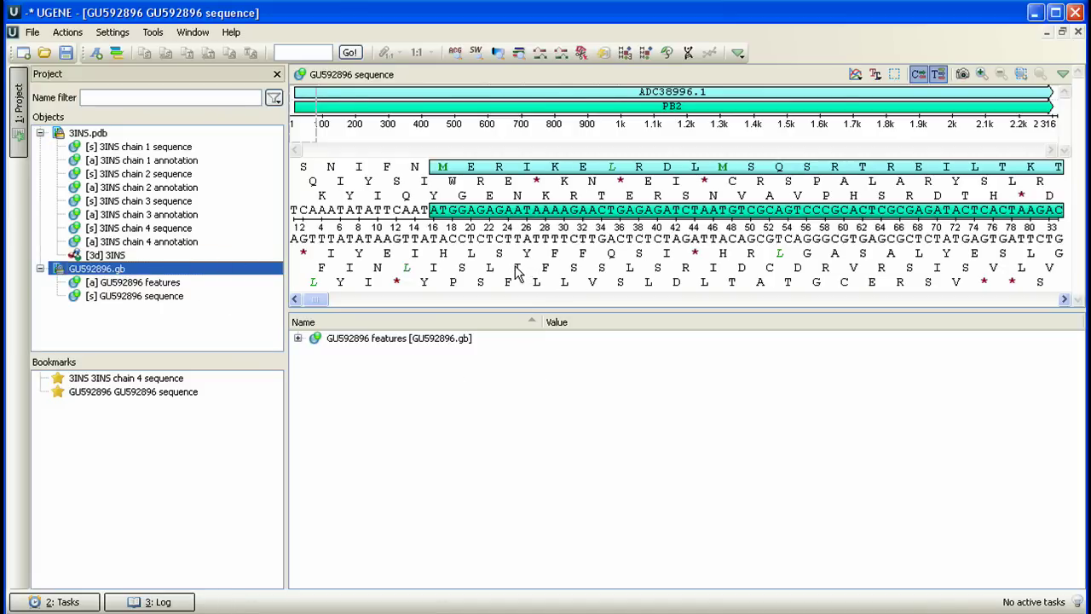
pyautogui.click(298, 339)
pyautogui.click(315, 351)
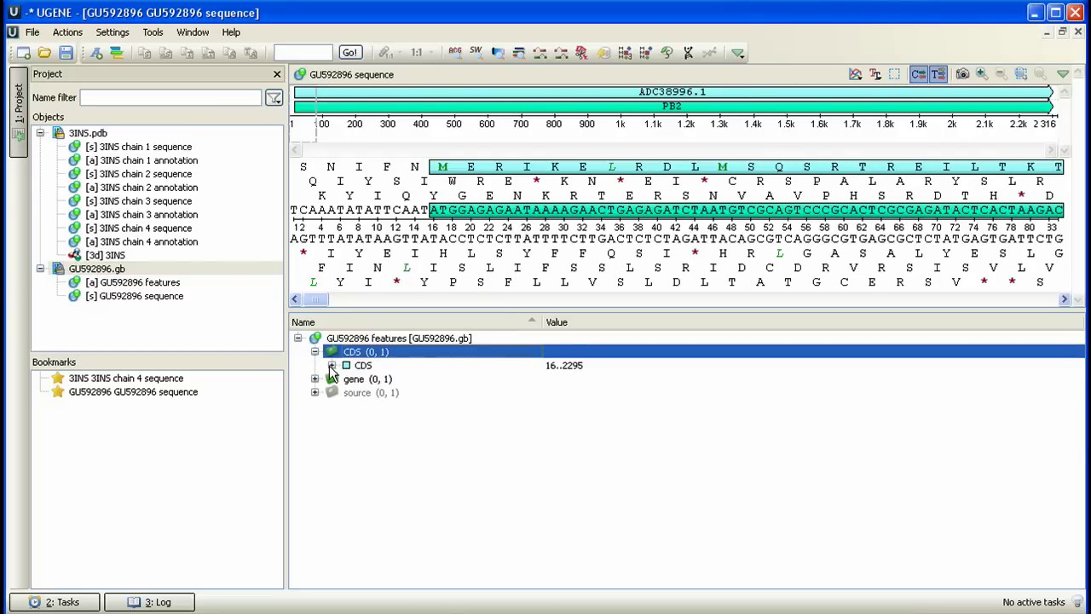
pyautogui.click(331, 365)
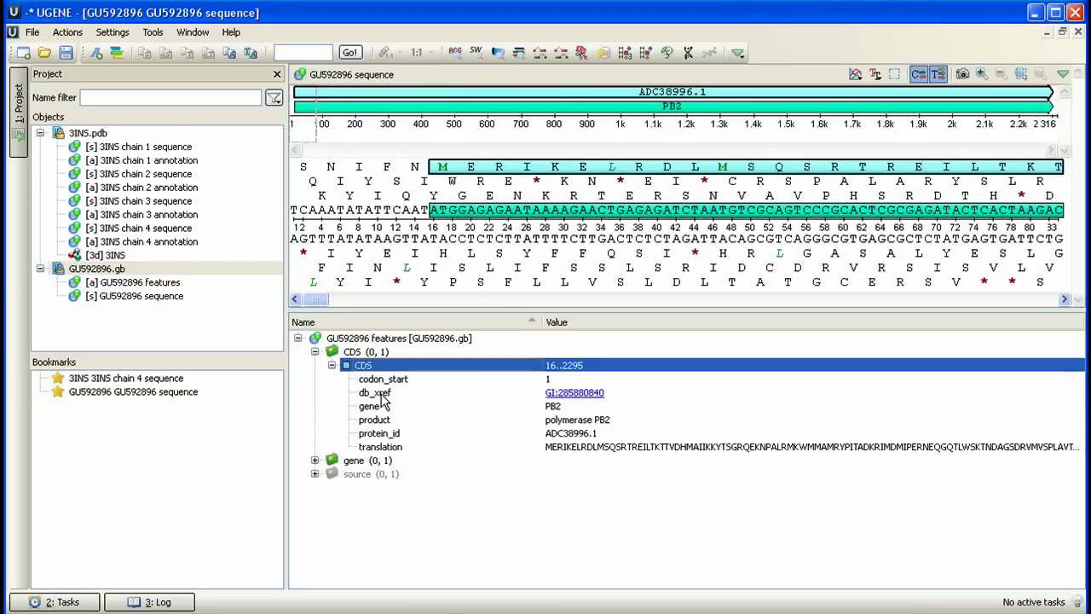
pyautogui.click(380, 394)
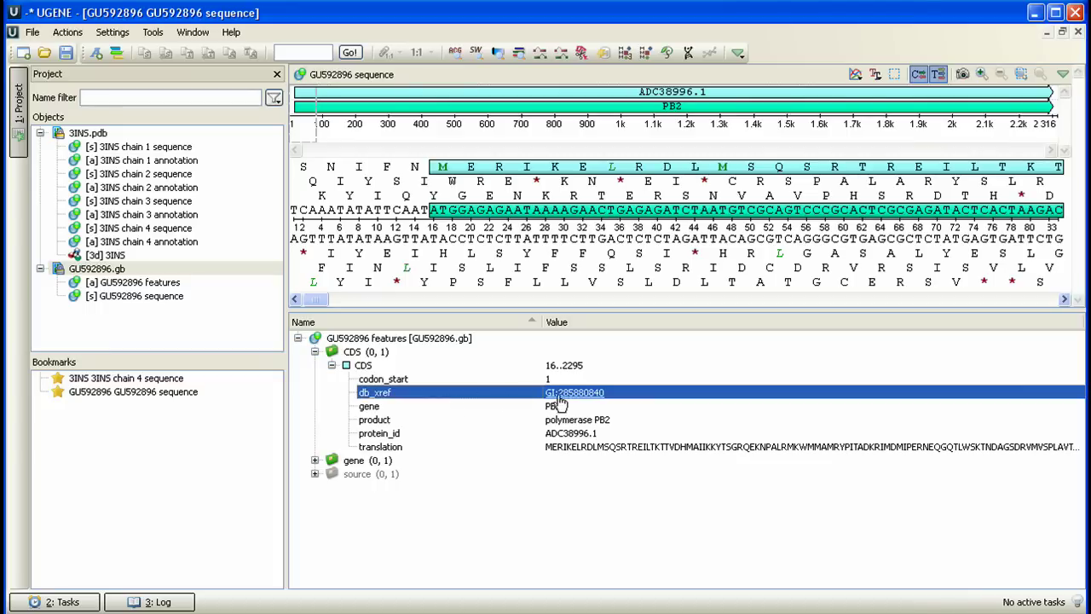
pyautogui.moveTo(586, 401)
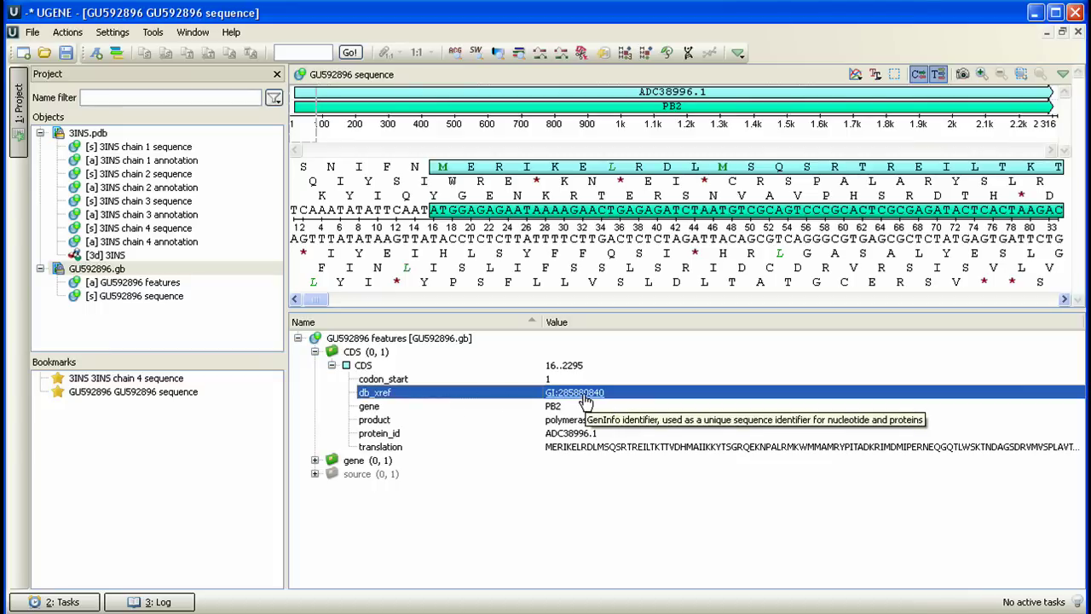